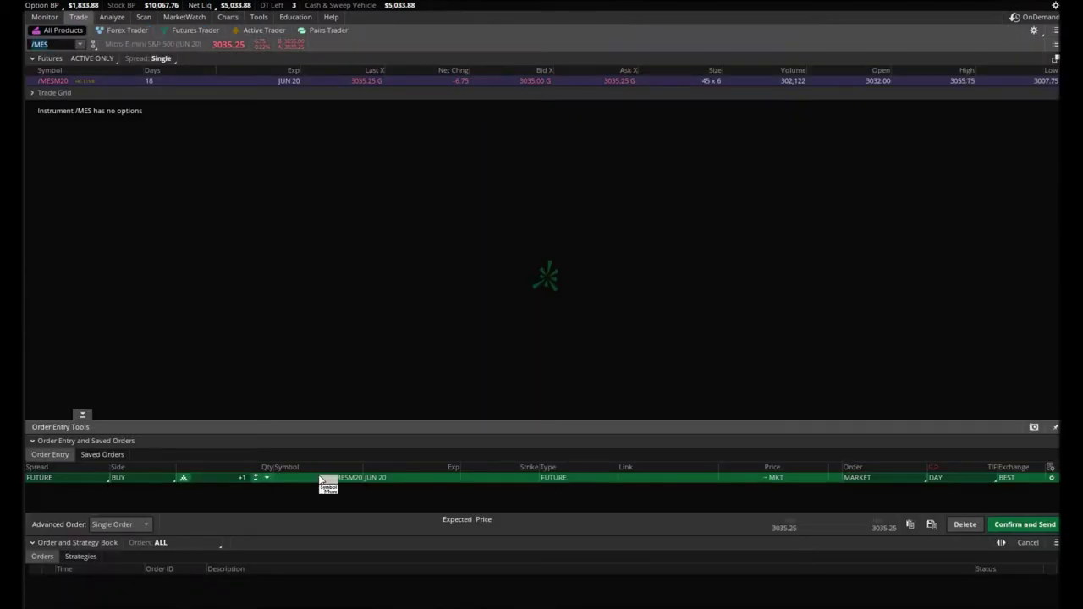
Submit the day market order to buy 1 /MESM20 future and view the order on the /MES charts.
left_click(1024, 528)
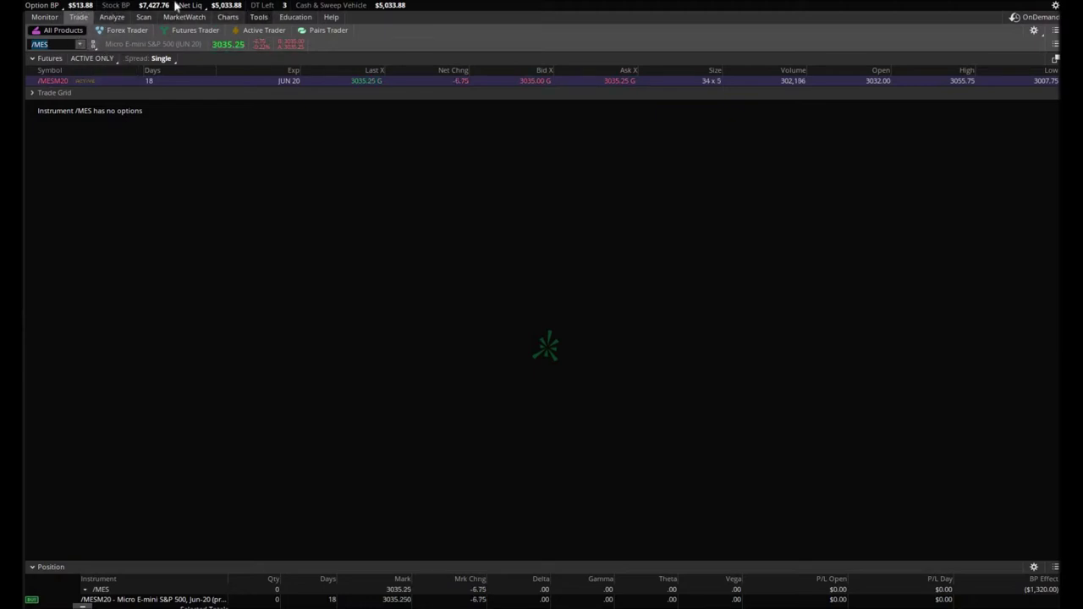
left_click(227, 18)
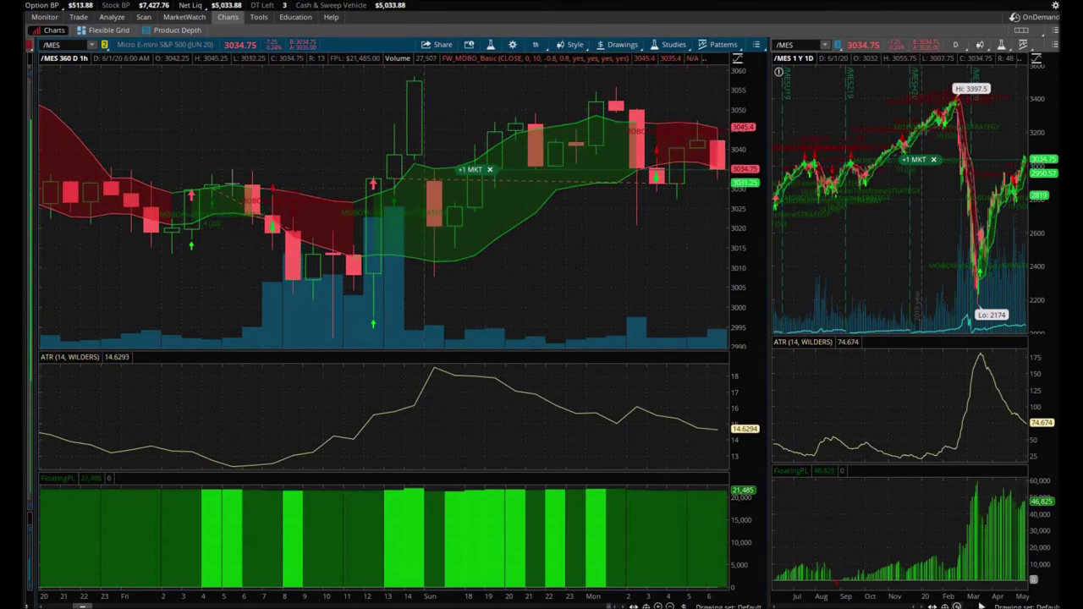
scroll(867, 195, "up", 5)
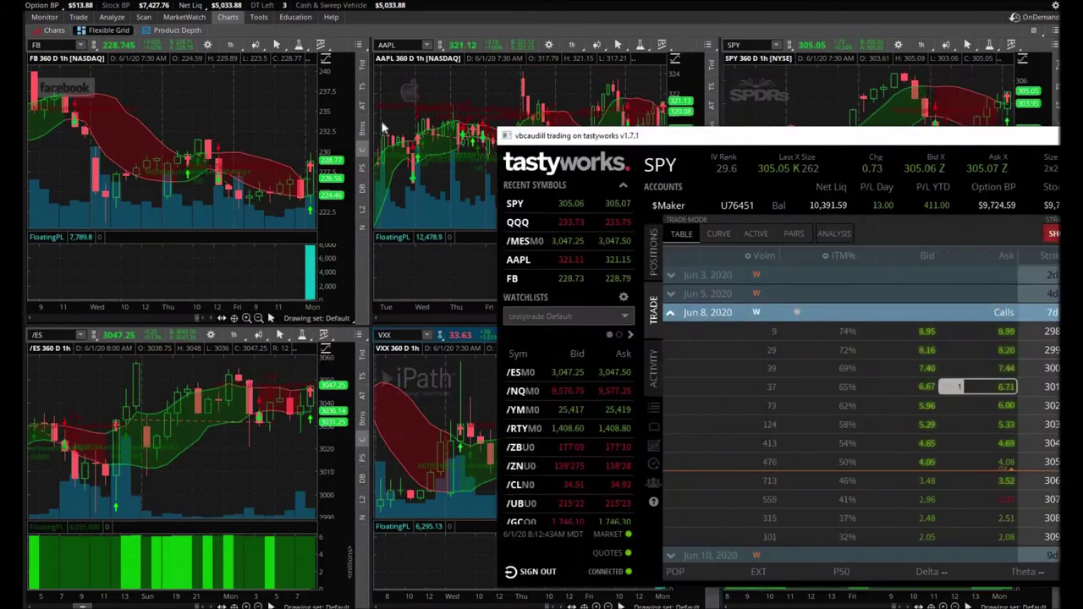
Bring the tastyworks window over the charts, check today's filled SPY orders, and return to the SPY option chain.
left_click_drag(840, 144, 368, 127)
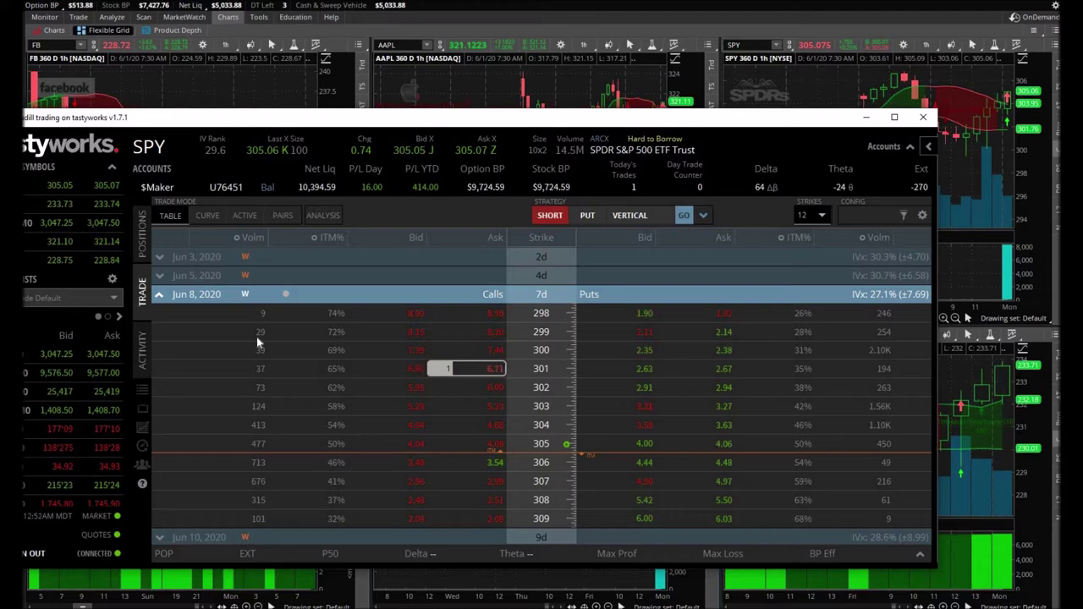
left_click(143, 345)
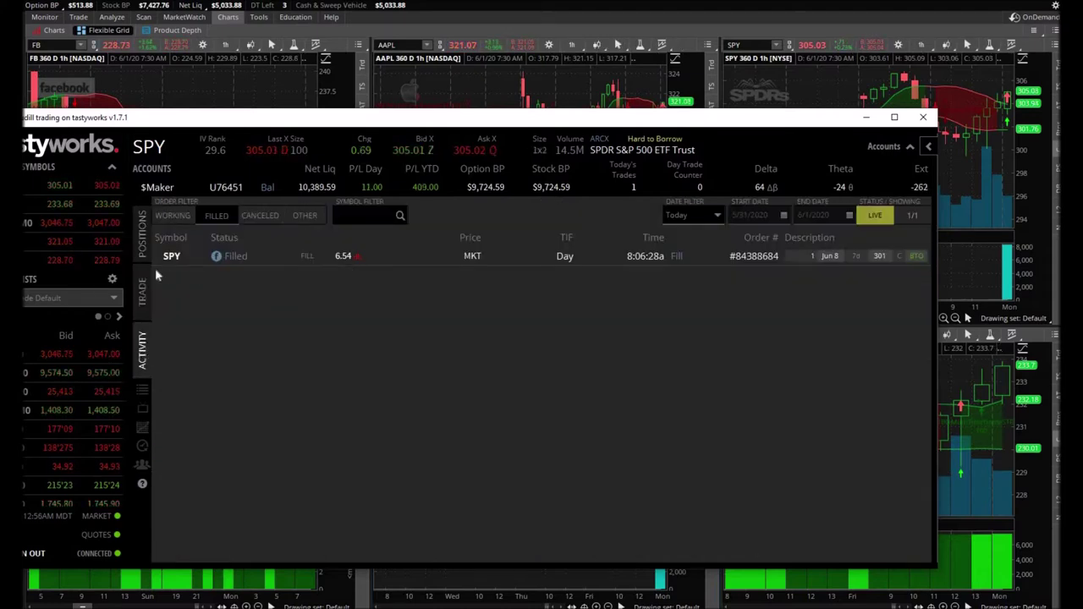
left_click(143, 290)
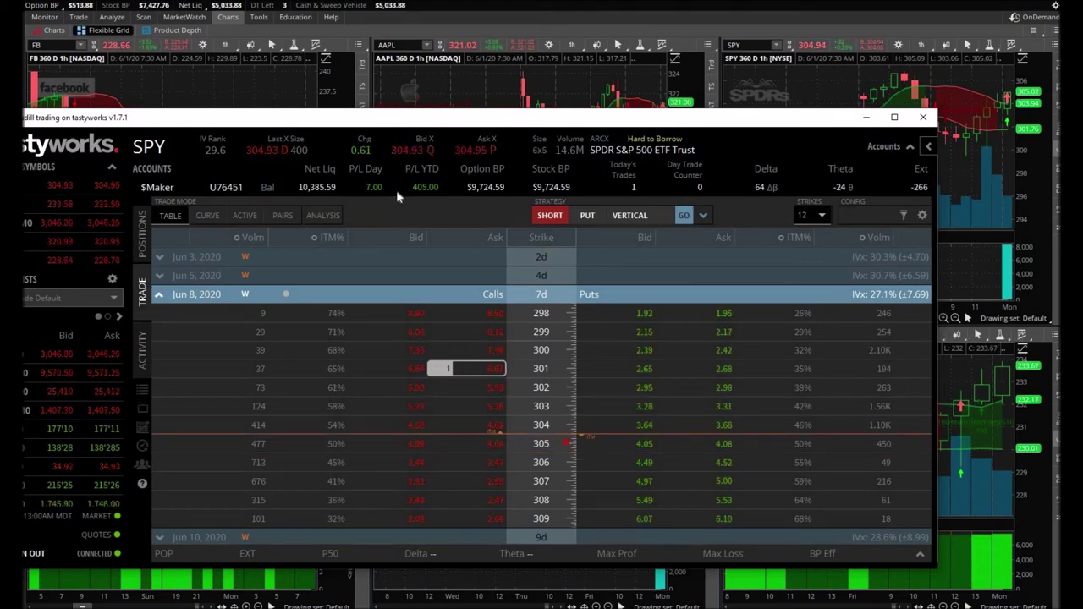
Reposition the tastyworks window to compare the hourly charts behind it with the SPY option chain.
left_click_drag(426, 118, 511, 170)
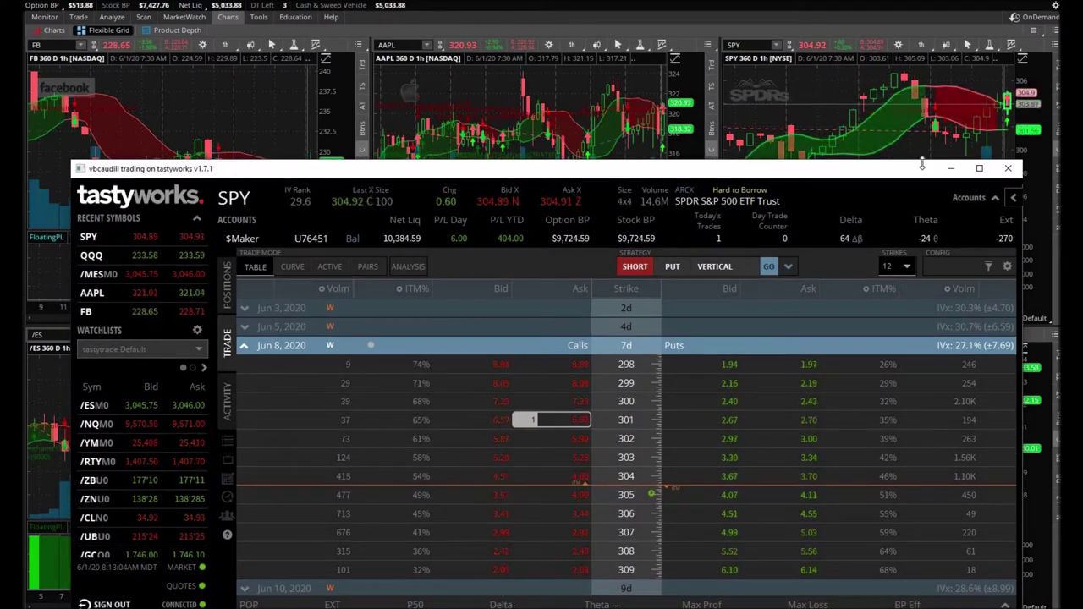
left_click_drag(915, 175, 910, 144)
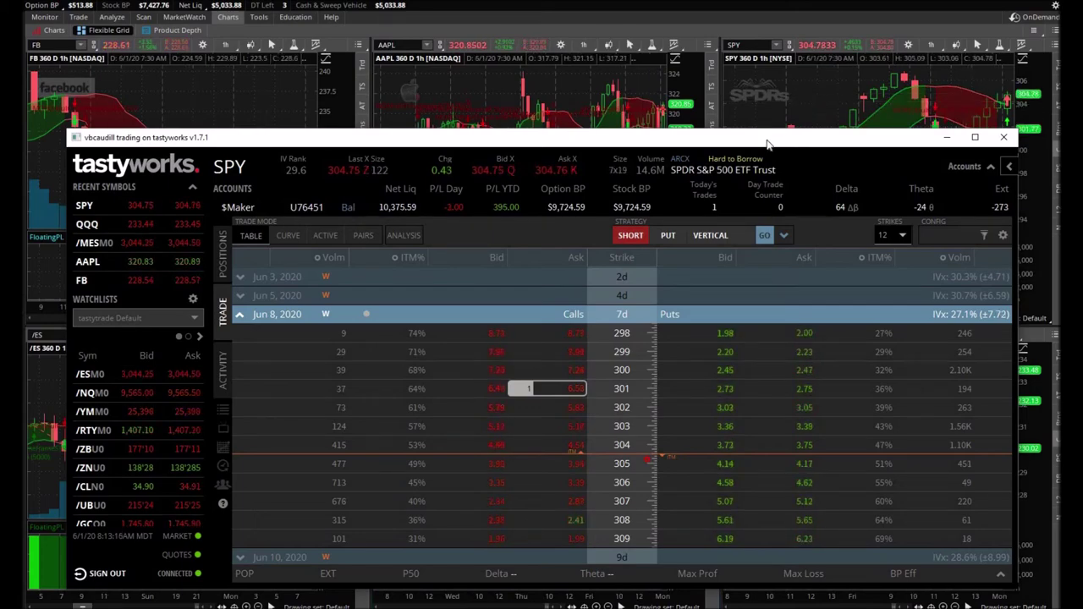
left_click_drag(768, 144, 772, 153)
left_click_drag(474, 147, 915, 74)
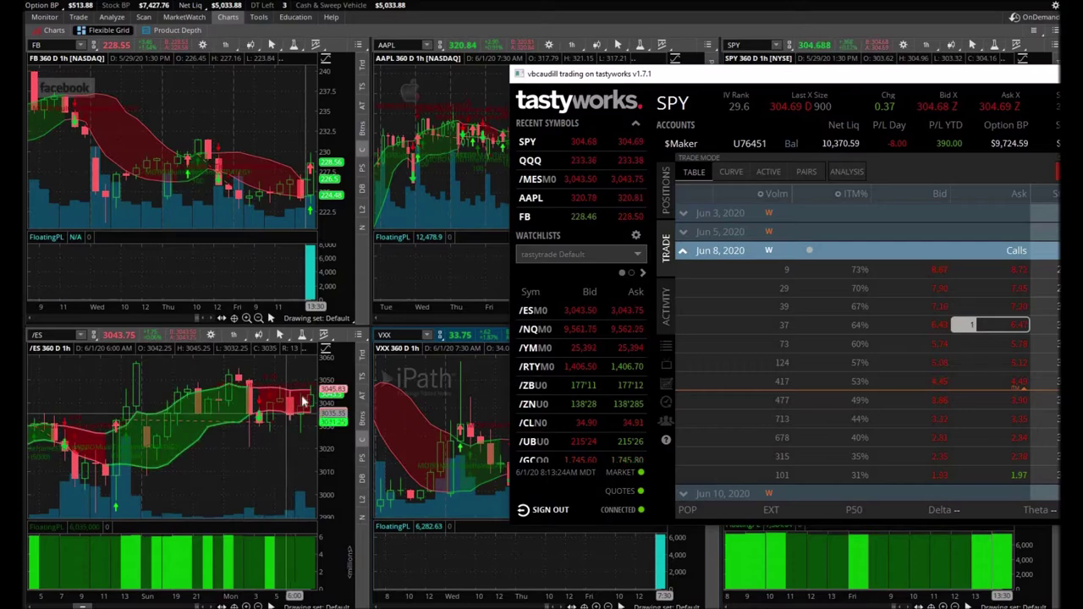
left_click_drag(725, 76, 292, 107)
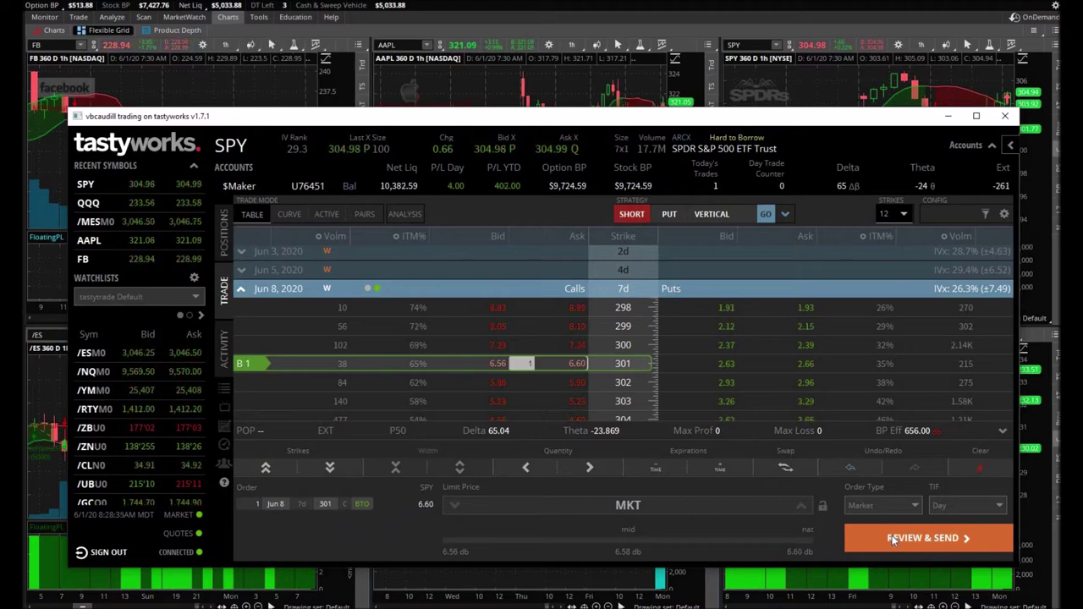
Review and send the day market order to buy 1 SPY Jun 8 301 call, and check today's fills.
left_click(893, 540)
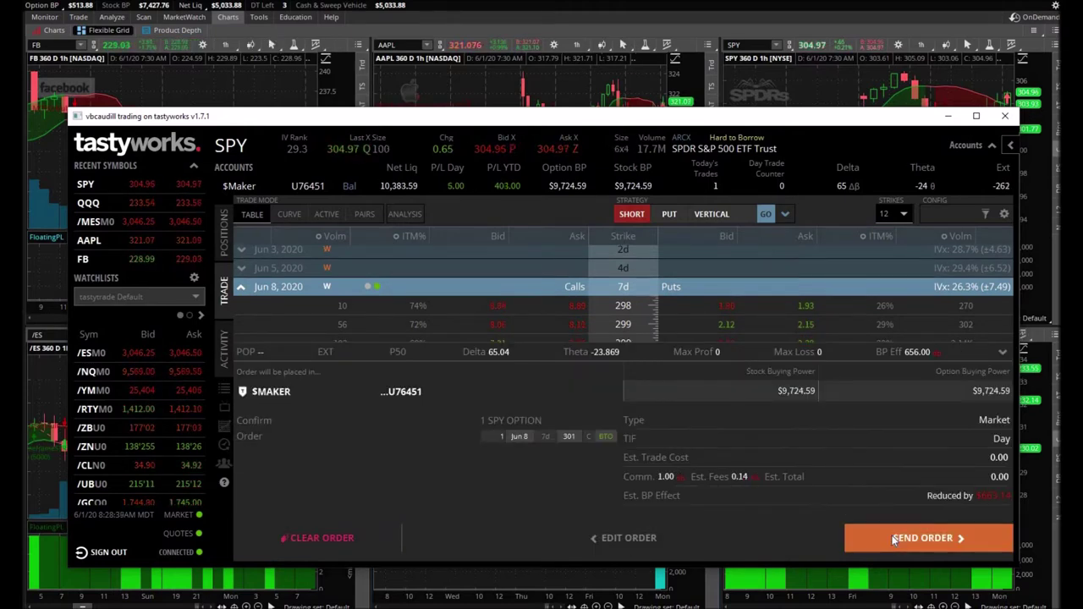
left_click(893, 538)
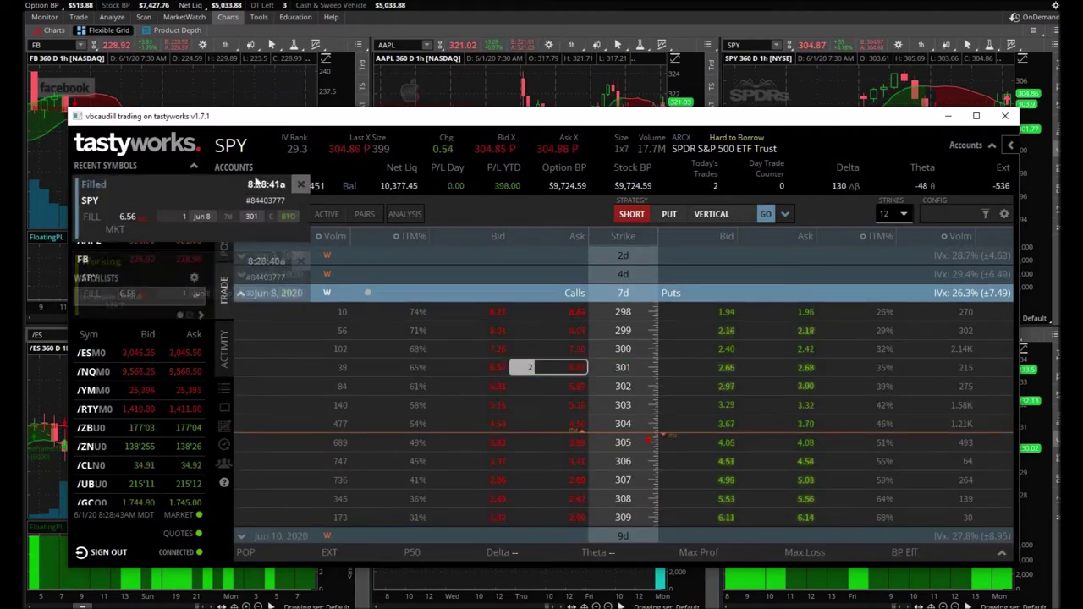
left_click(225, 347)
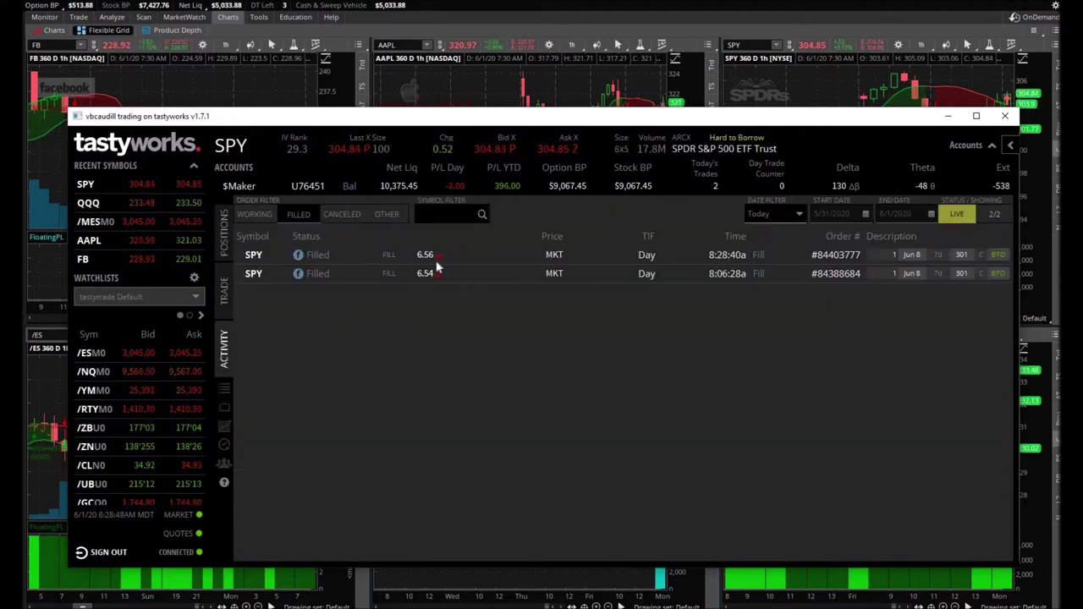
Create a closing order for the default quantity of 1 SPY Jun 8 301 call from the open position.
left_click(225, 230)
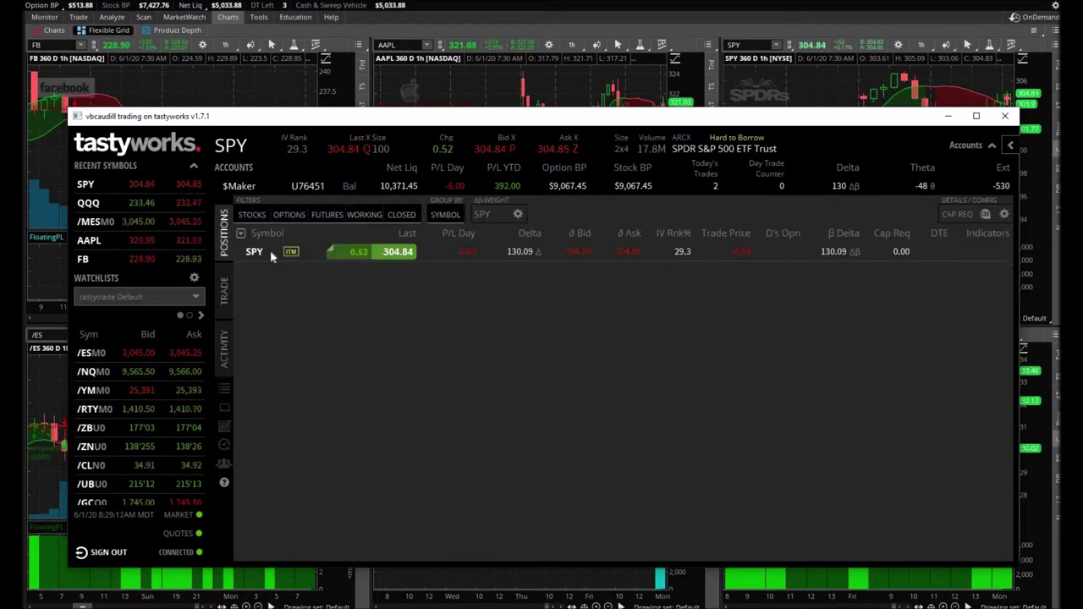
right_click(264, 279)
mouse_move(292, 301)
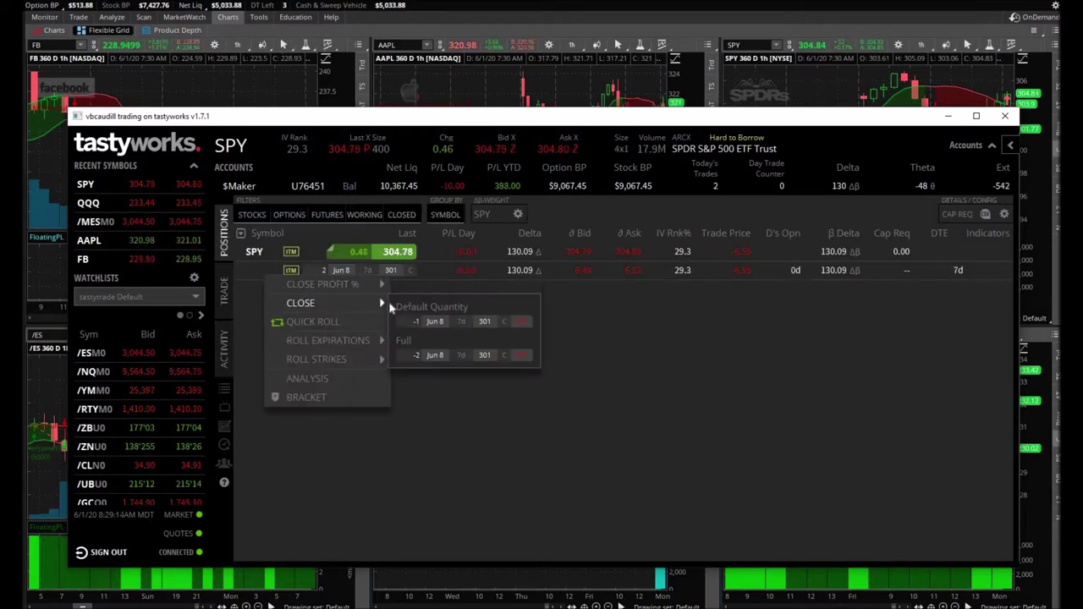
left_click(426, 309)
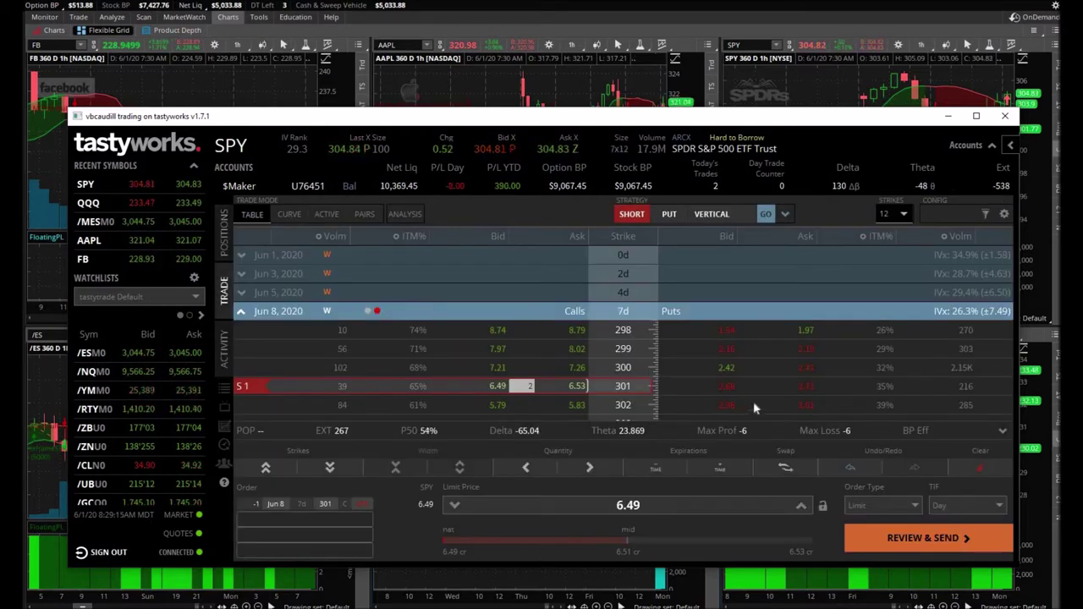
Set the closing order's limit price to 7.20, then review and send it as a day order.
left_click(873, 503)
left_click(874, 543)
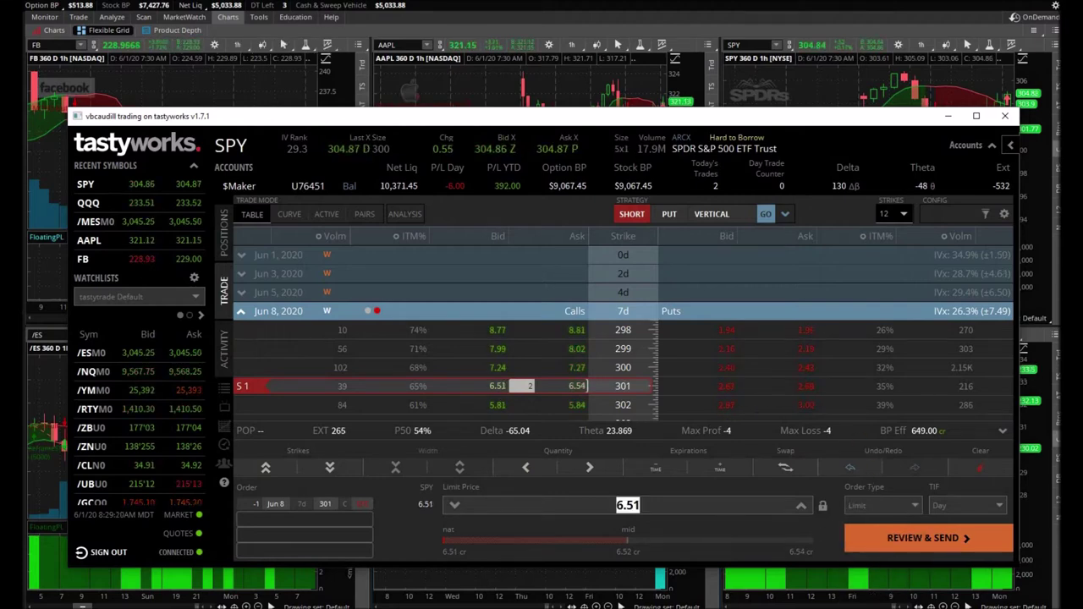
type("7.20")
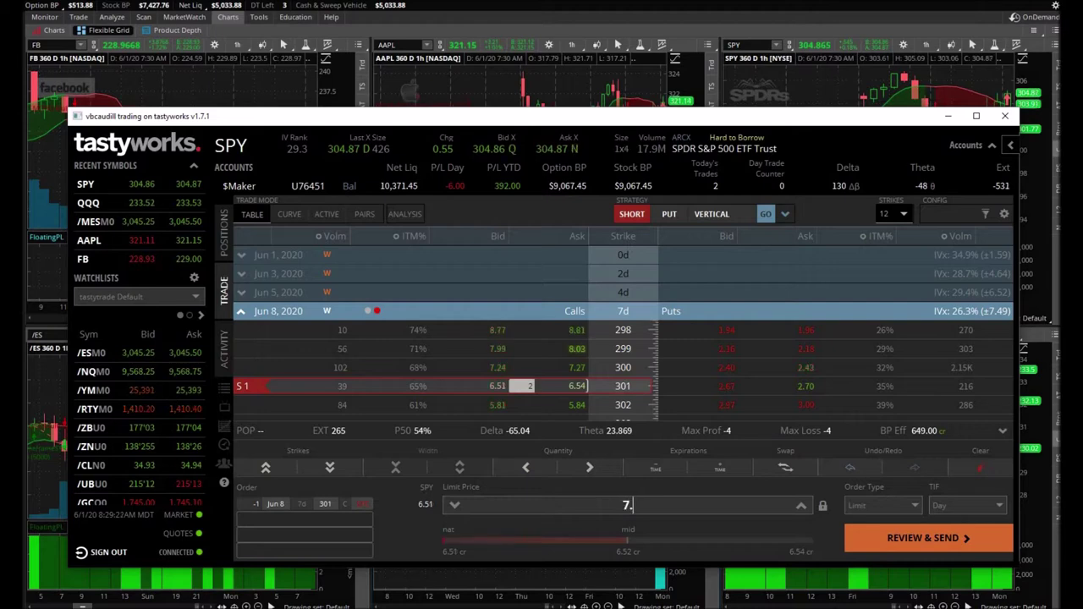
left_click(894, 540)
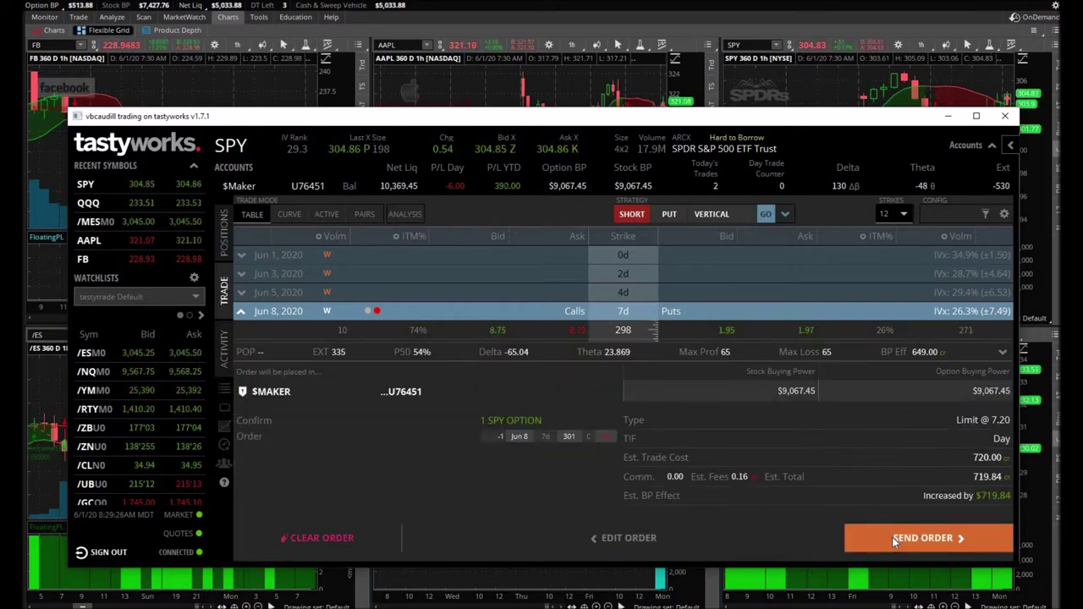
left_click(892, 536)
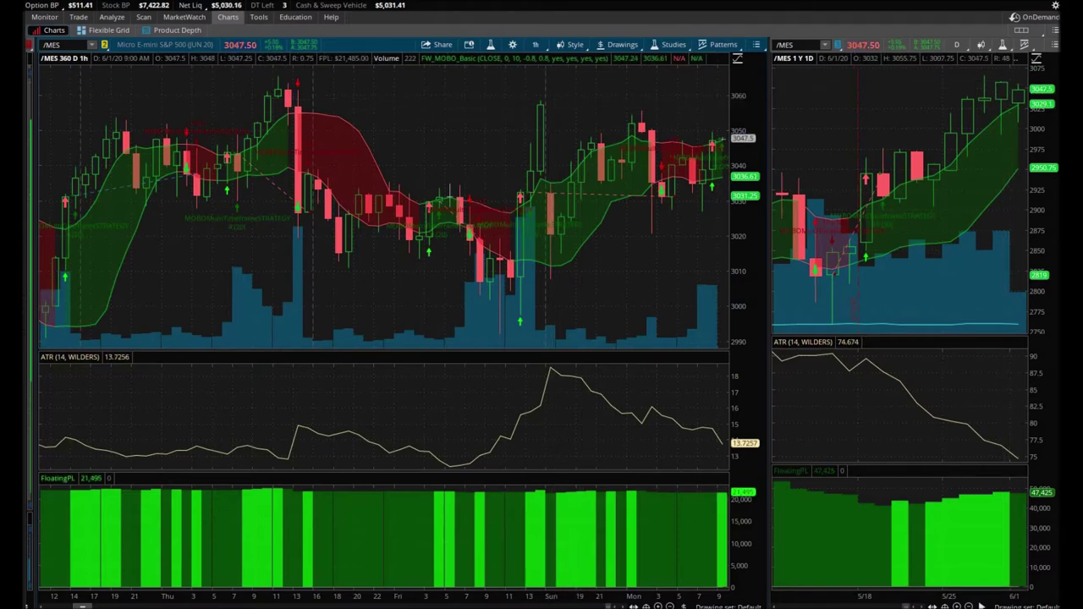
Send the GTC OCO order to sell 1 /MESM20 at a 3061.75 limit or at market on the Bollinger Bands study condition.
key("alt+Tab")
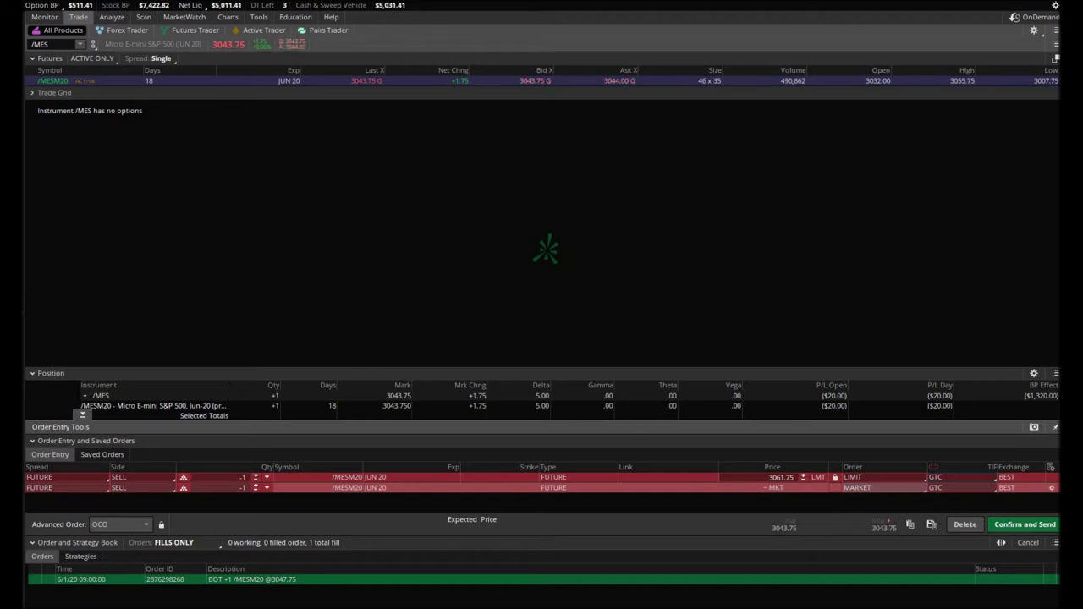
left_click(1025, 524)
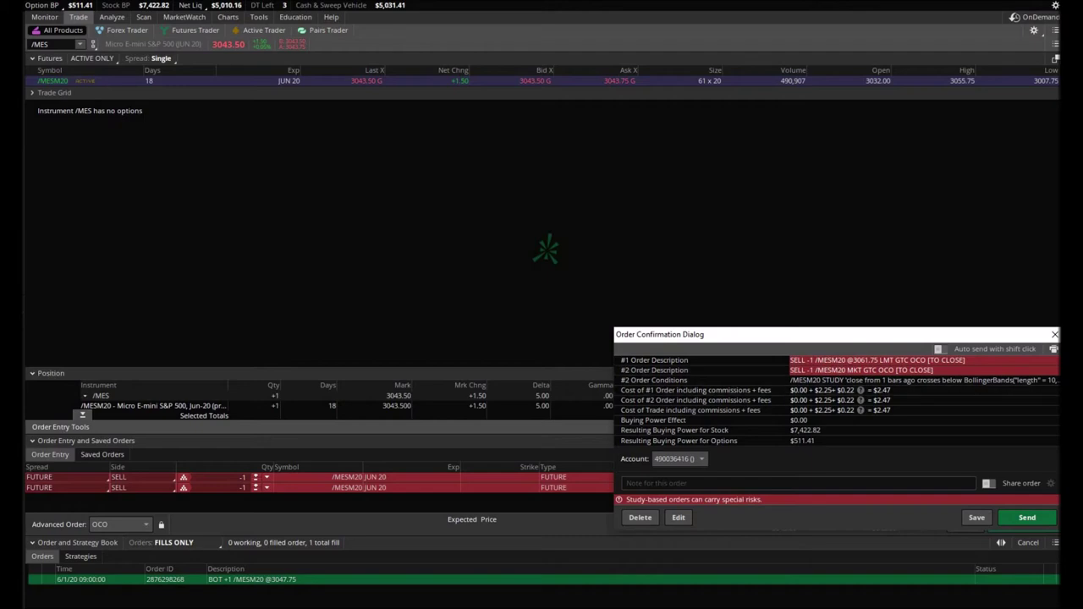
left_click(1027, 517)
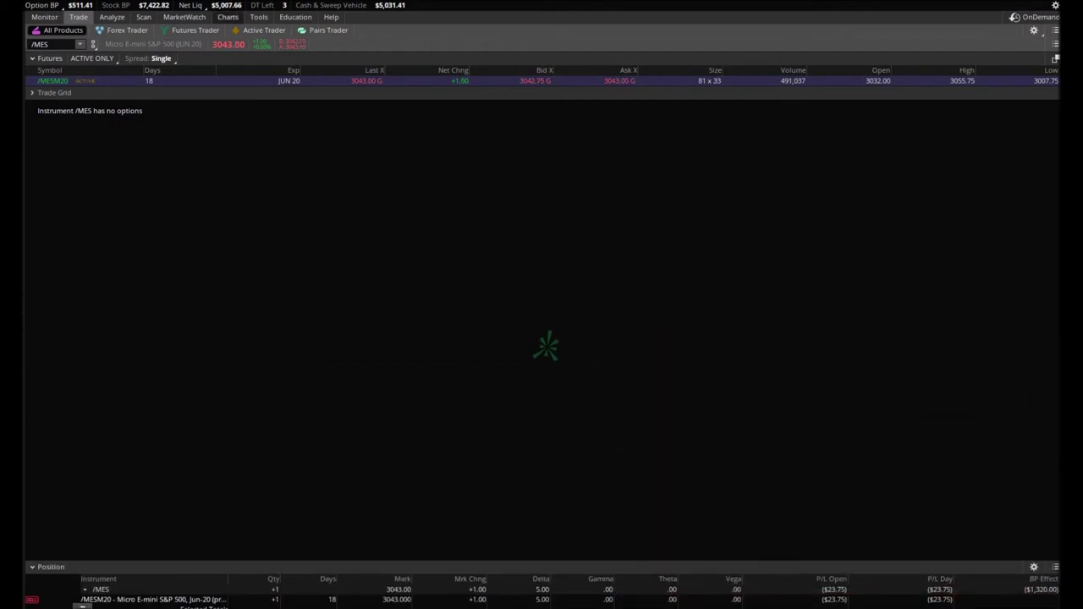
Examine the limit and market exit orders on the chart grid and on the larger /MES charts.
left_click(228, 17)
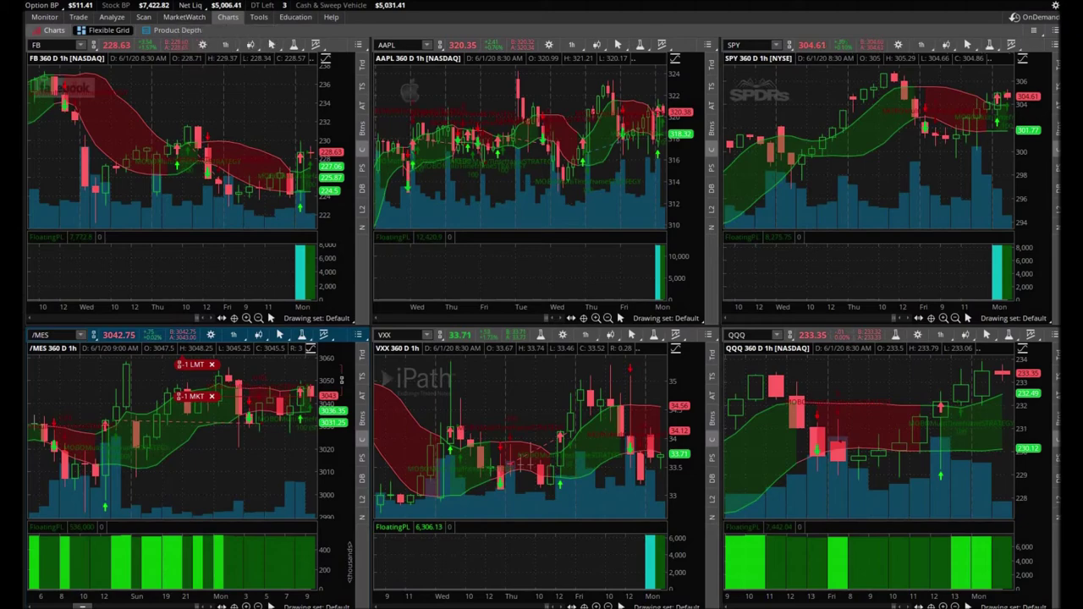
left_click(53, 30)
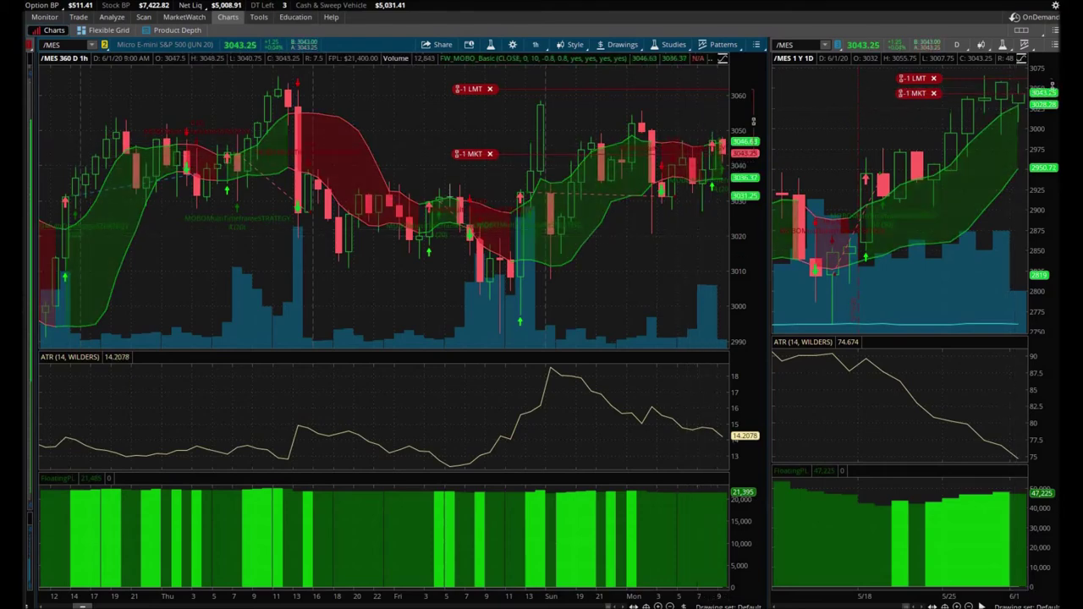
Check the SPY option chain in tastyworks and move its window aside to examine the chart grid.
left_click_drag(1052, 84, 677, 115)
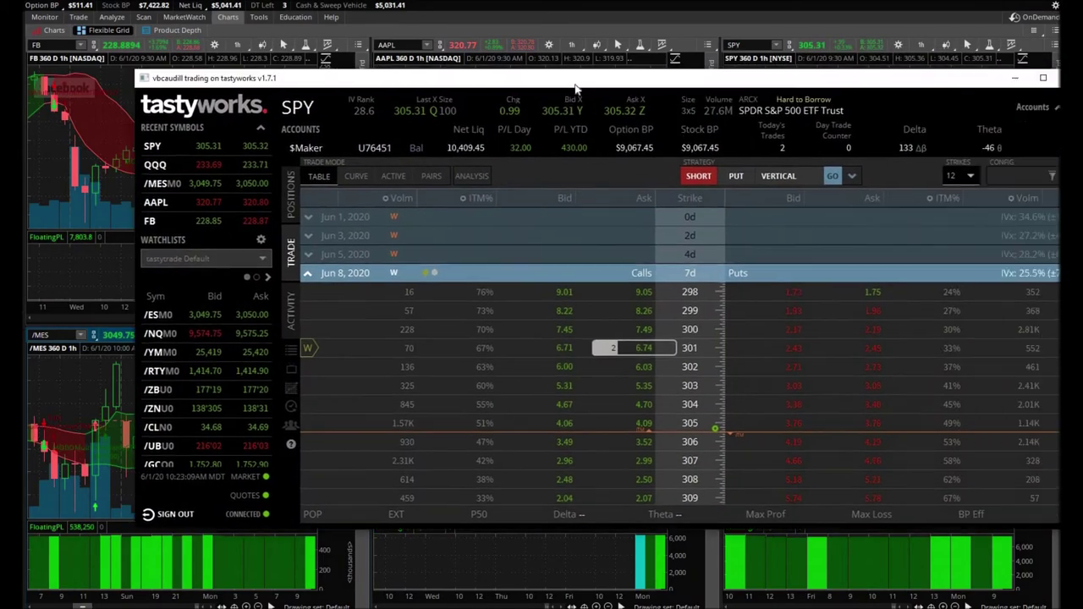
left_click_drag(575, 82, 520, 96)
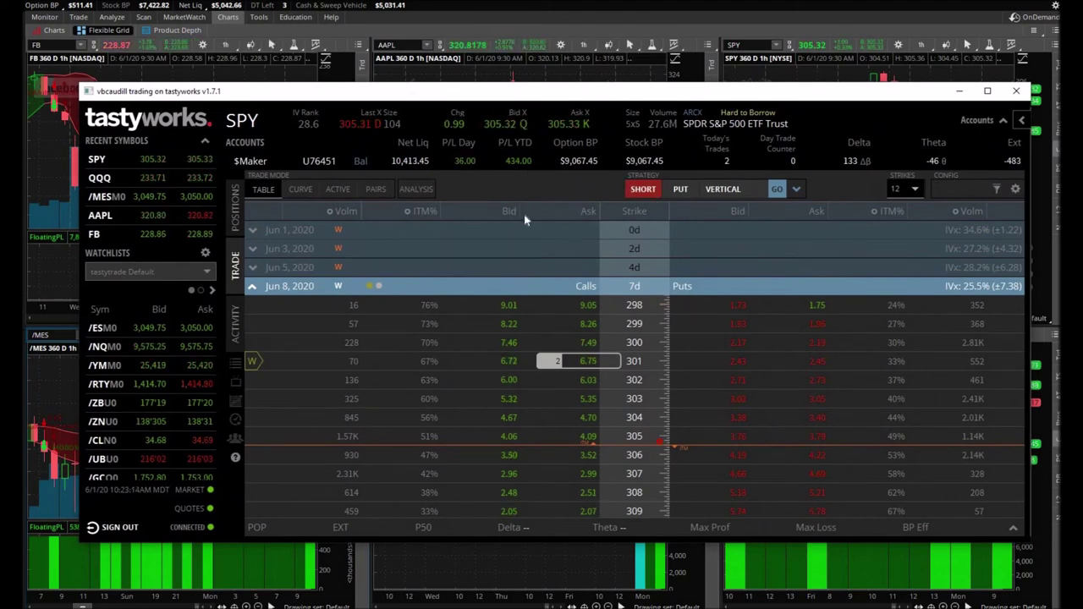
left_click_drag(547, 91, 1082, 204)
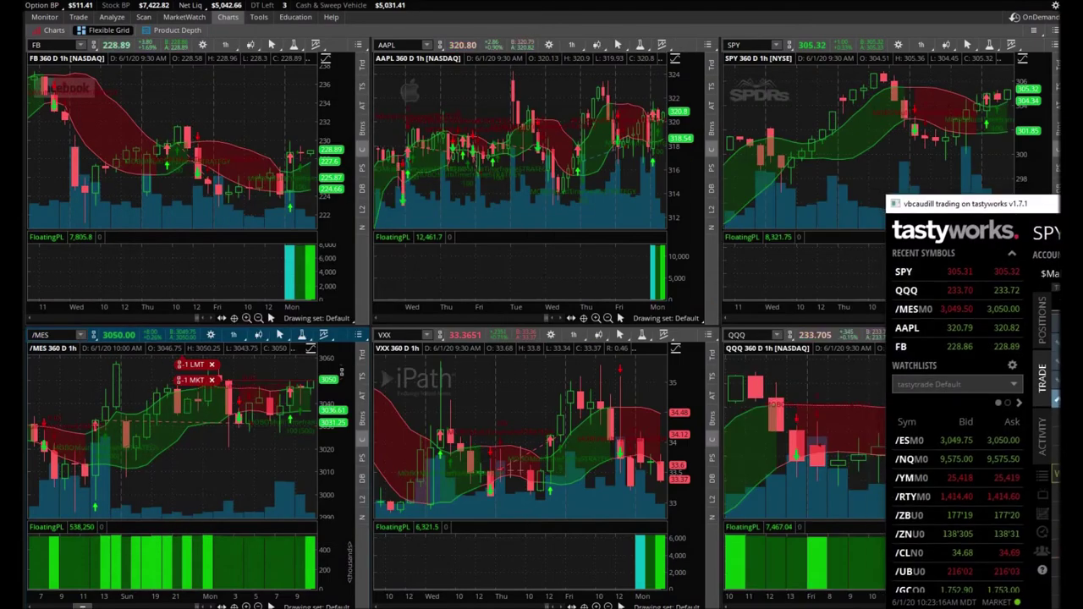
left_click(1075, 204)
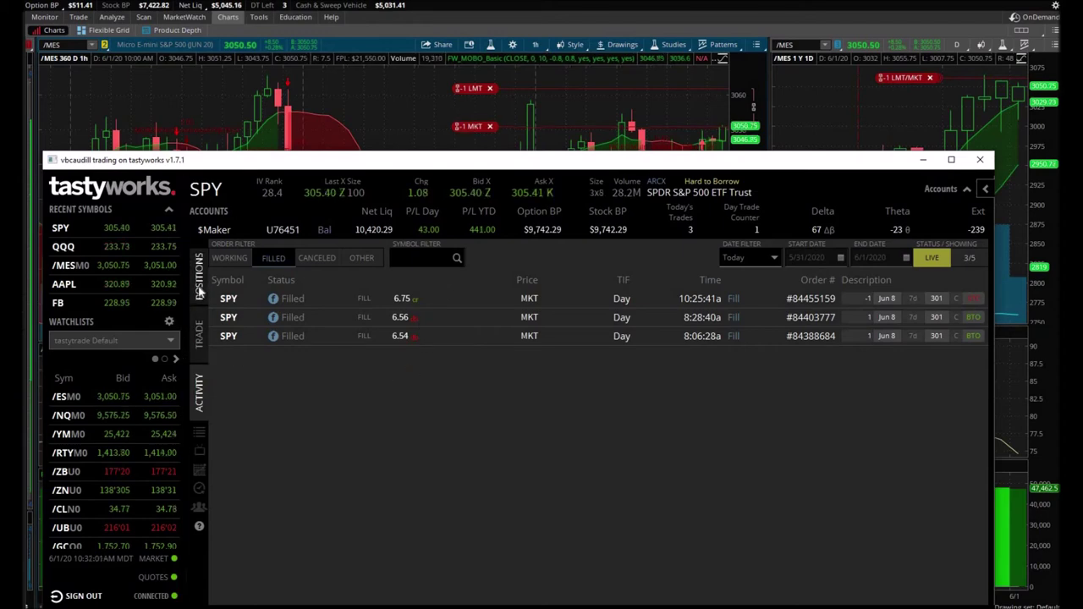
Include working orders in today's SPY activity, check the 301 call in the option chain, and clear the window off the charts.
left_click(230, 258)
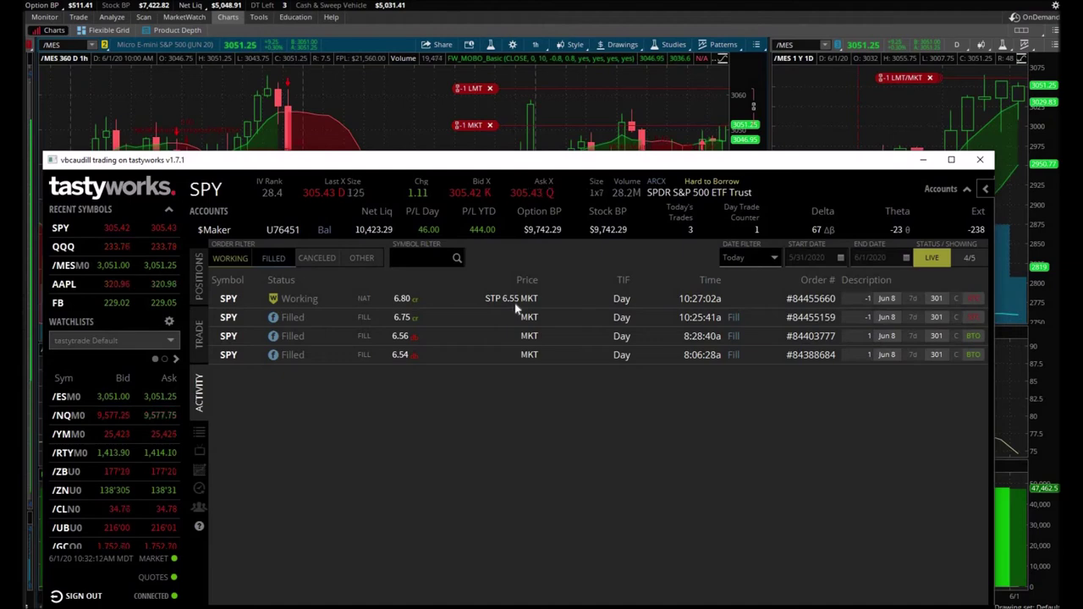
left_click(199, 334)
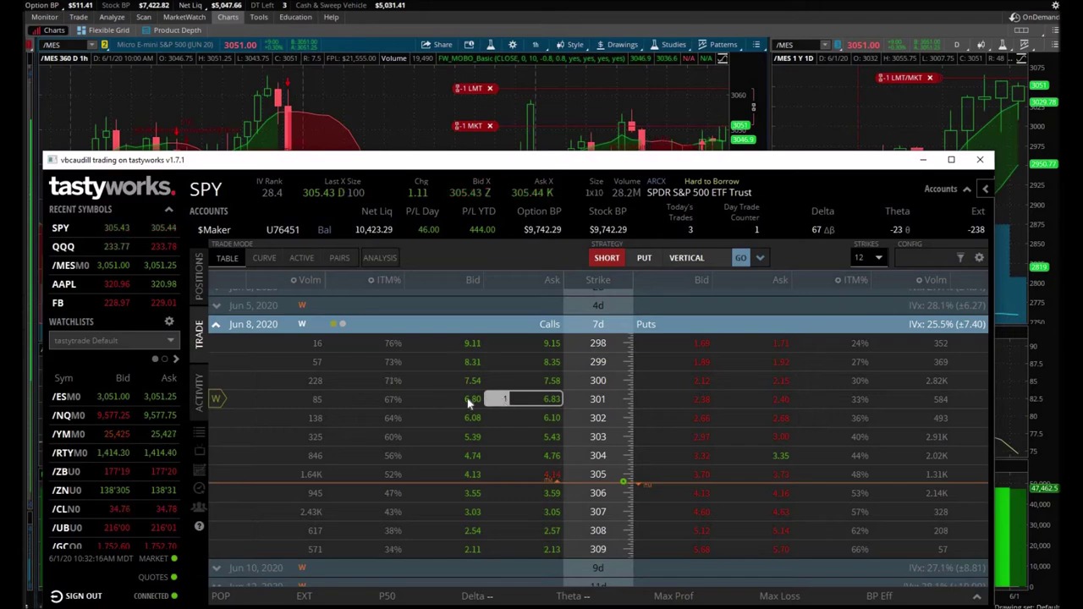
left_click_drag(431, 161, 1082, 84)
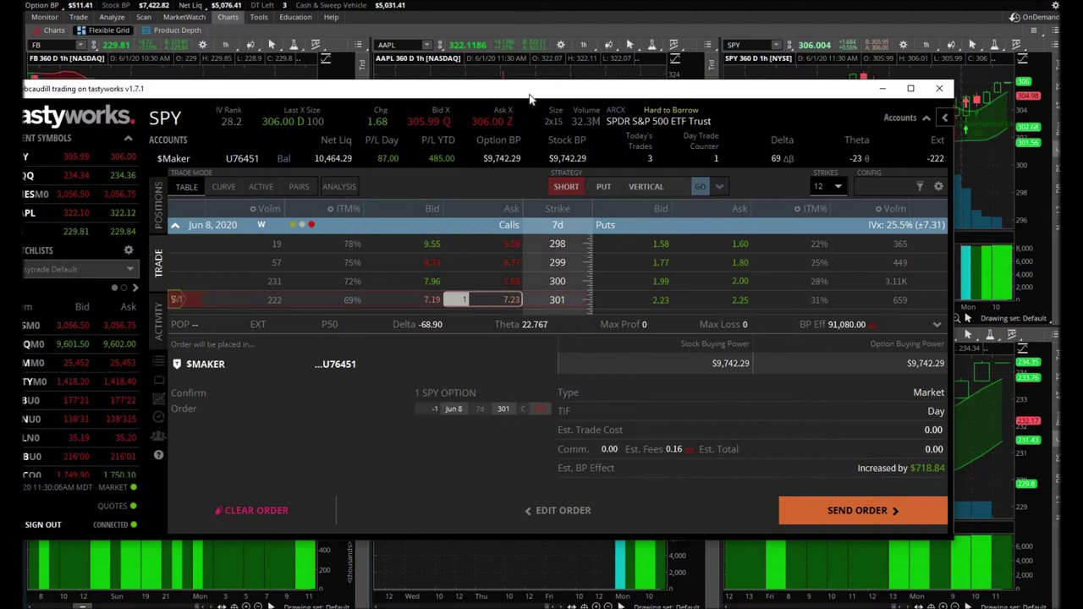
Reopen the SPY Jun 8 301 call closing order for editing, then review and send it as a day market sell of 1.
left_click(546, 510)
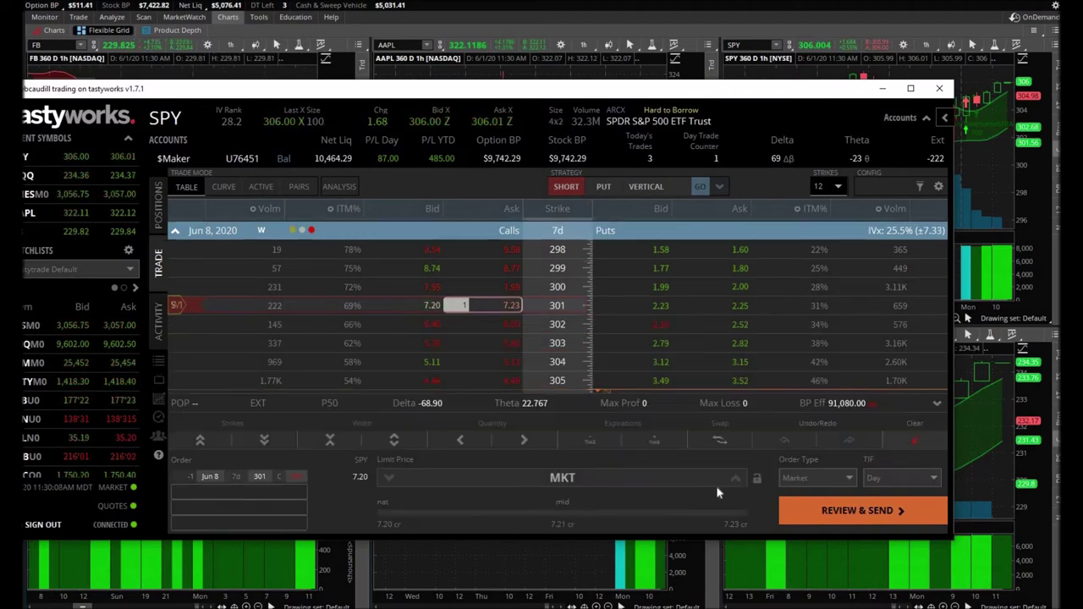
left_click(822, 512)
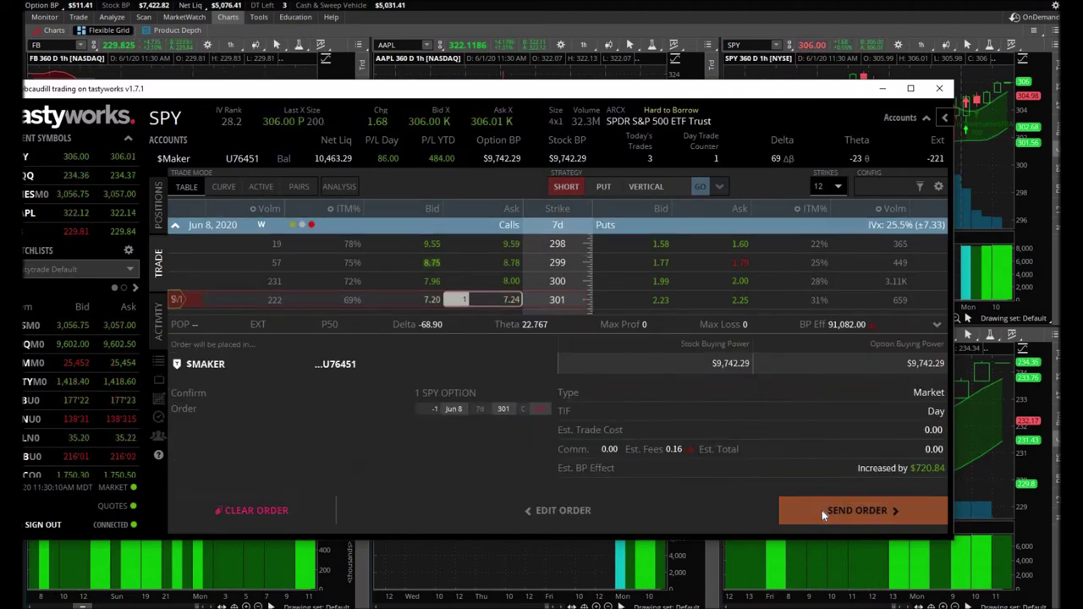
left_click(822, 511)
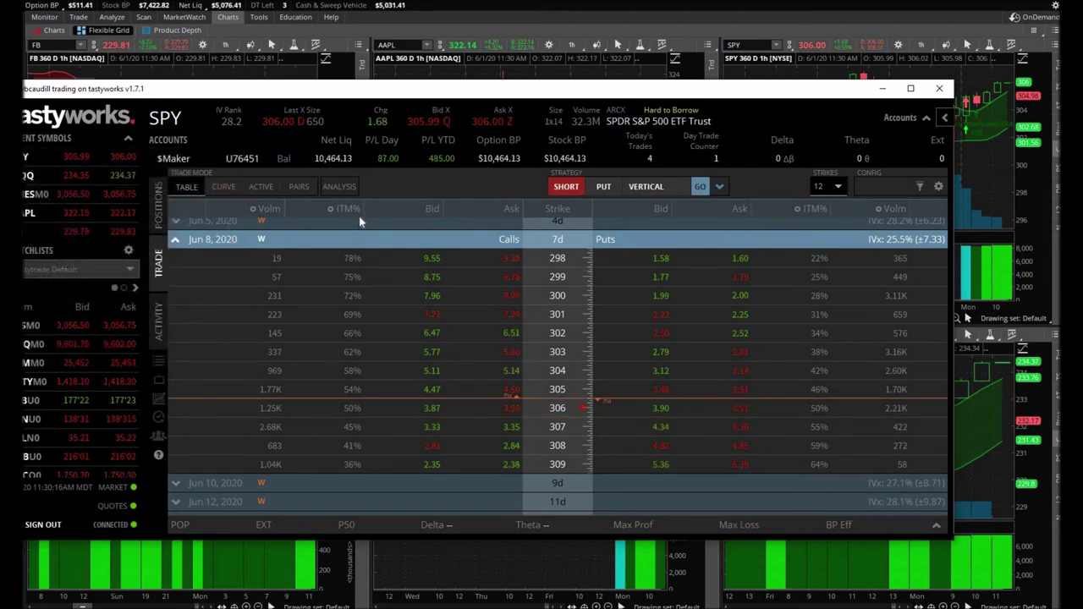
Check today's SPY order activity for the Jun 8 301 call fills and clear the tastyworks window off the chart grid.
left_click(159, 323)
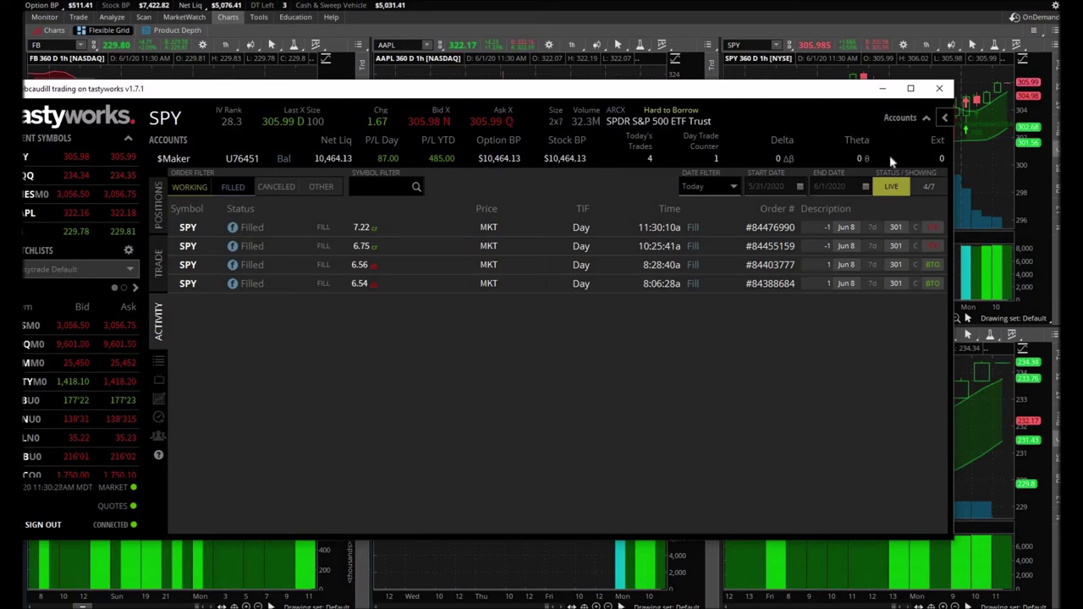
left_click(881, 93)
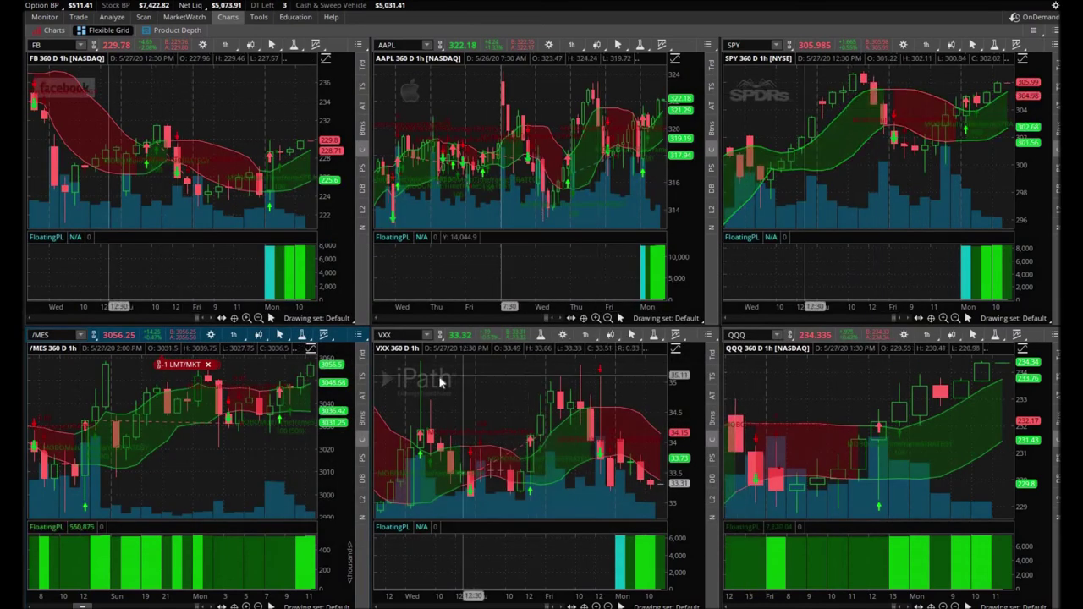
Review the /MES position and its working OCO exit orders in thinkorswim, and examine the larger SPY 301 call and /MES charts.
left_click(77, 18)
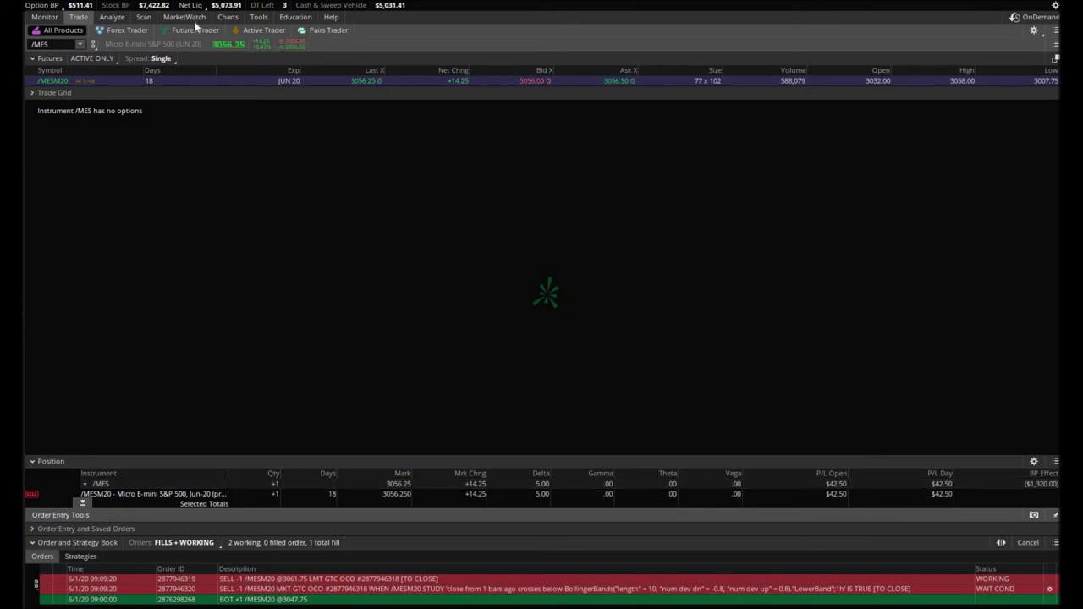
left_click(228, 17)
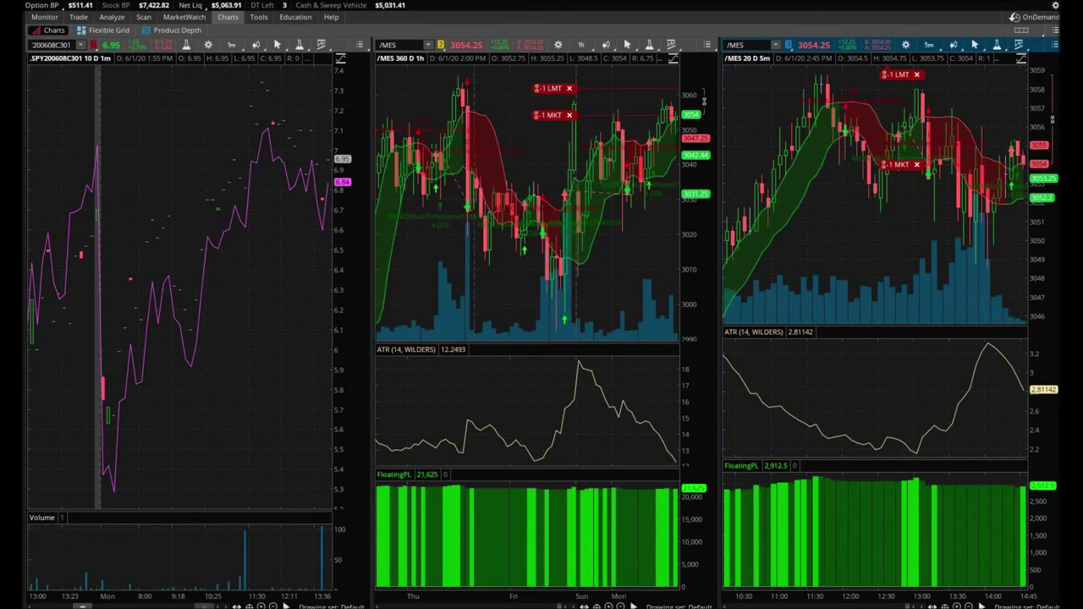
left_click(53, 30)
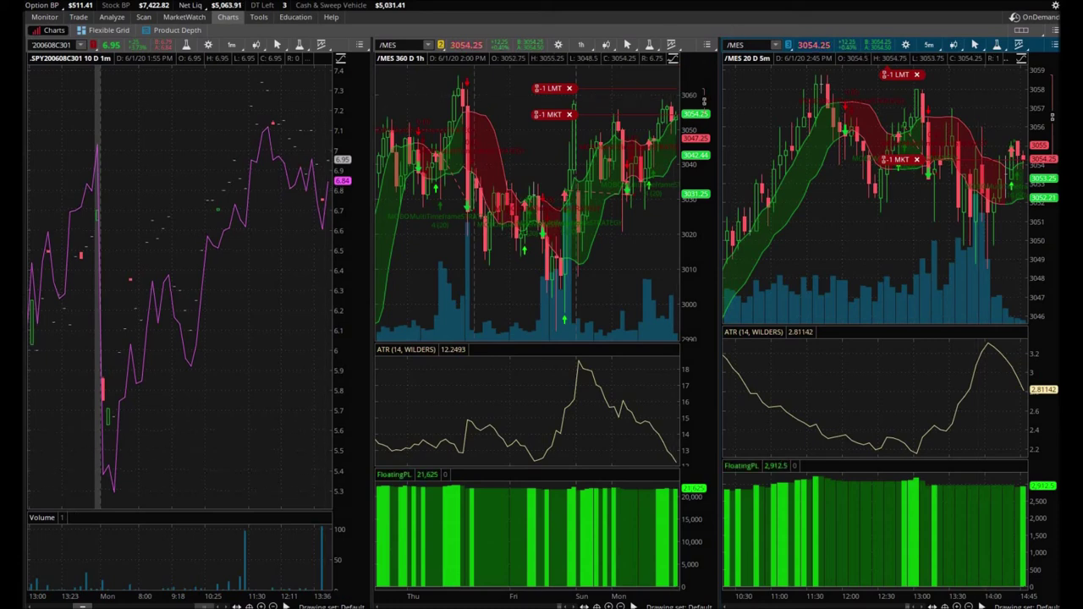
Check the SPY 301 call position and day's profit in tastyworks, moving its window aside to examine the /MES charts.
key("alt+Tab")
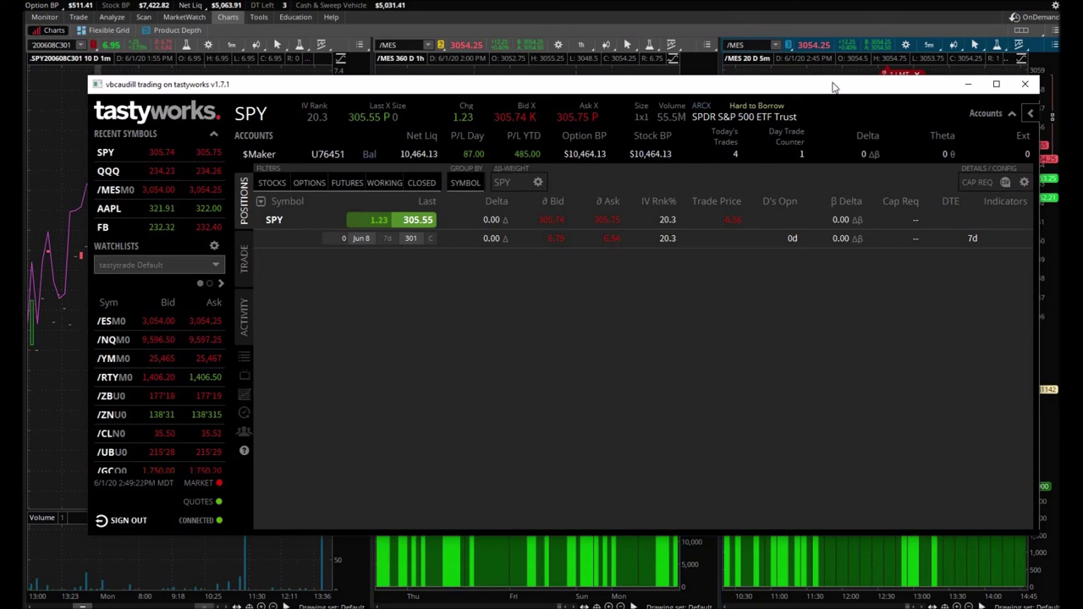
left_click_drag(559, 97, 1082, 102)
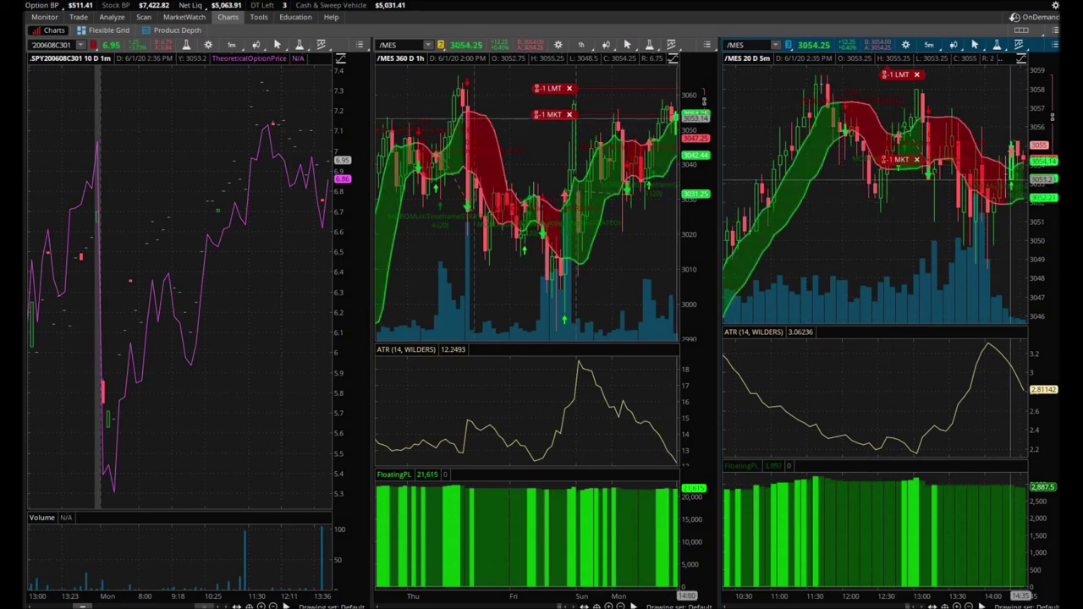
key("alt+Tab")
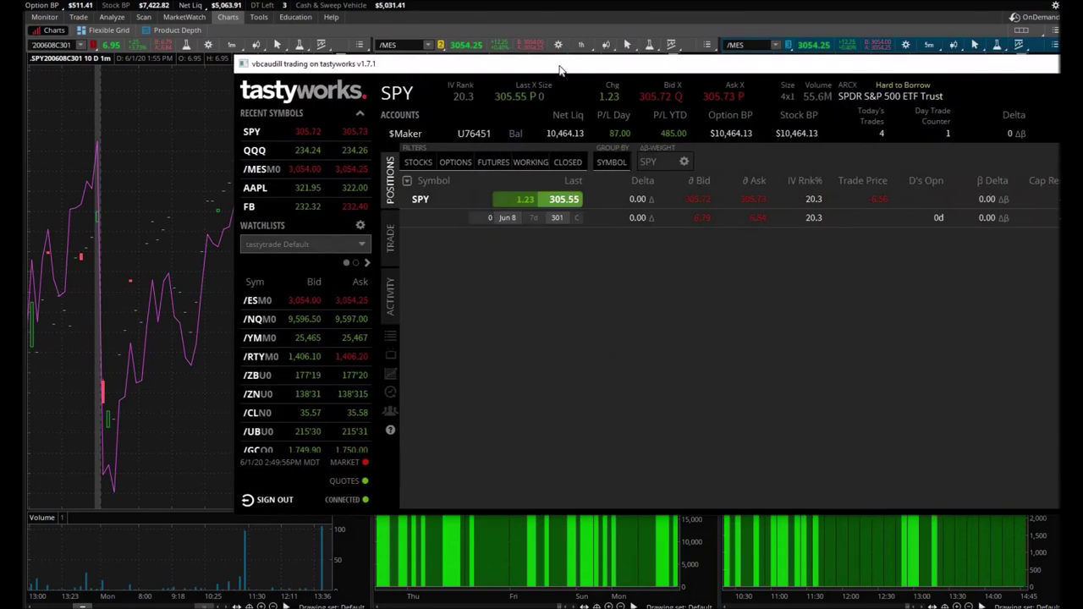